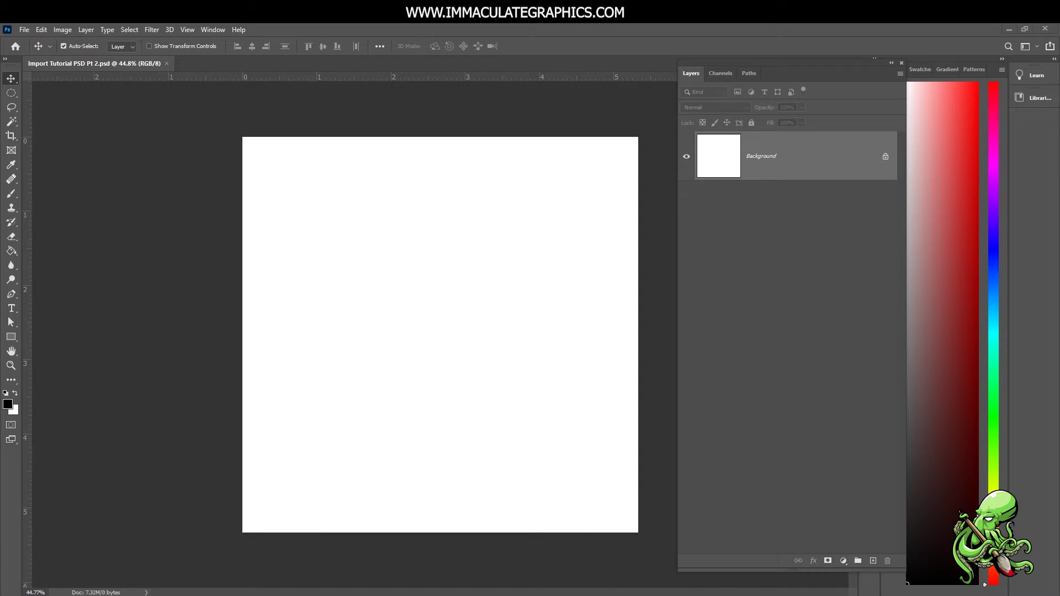
# Open the File › Scripts submenu to reach Load Files into Stack.
pyautogui.click(26, 31)
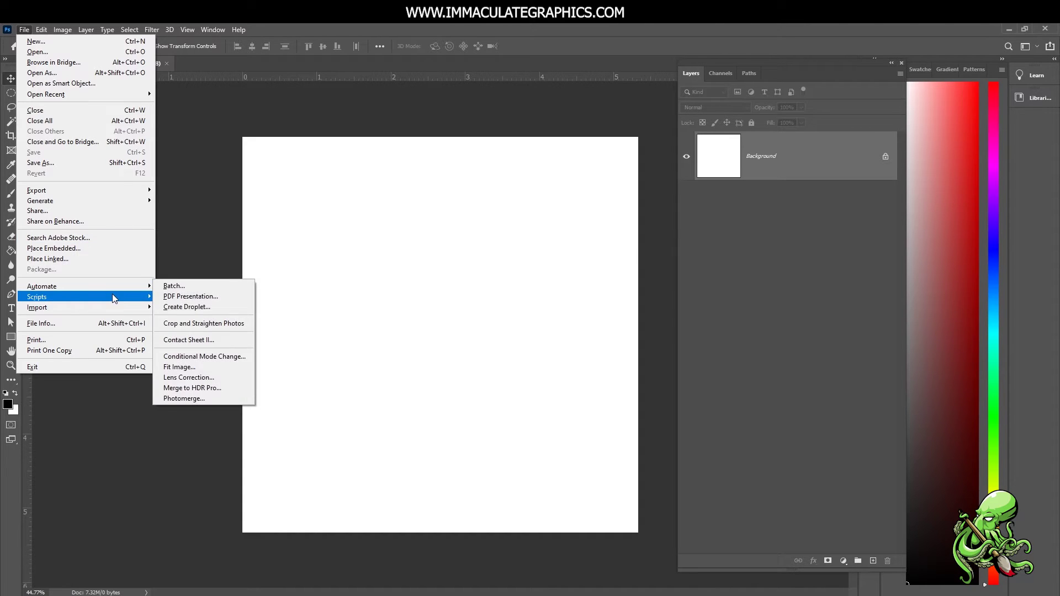
pyautogui.moveTo(114, 298)
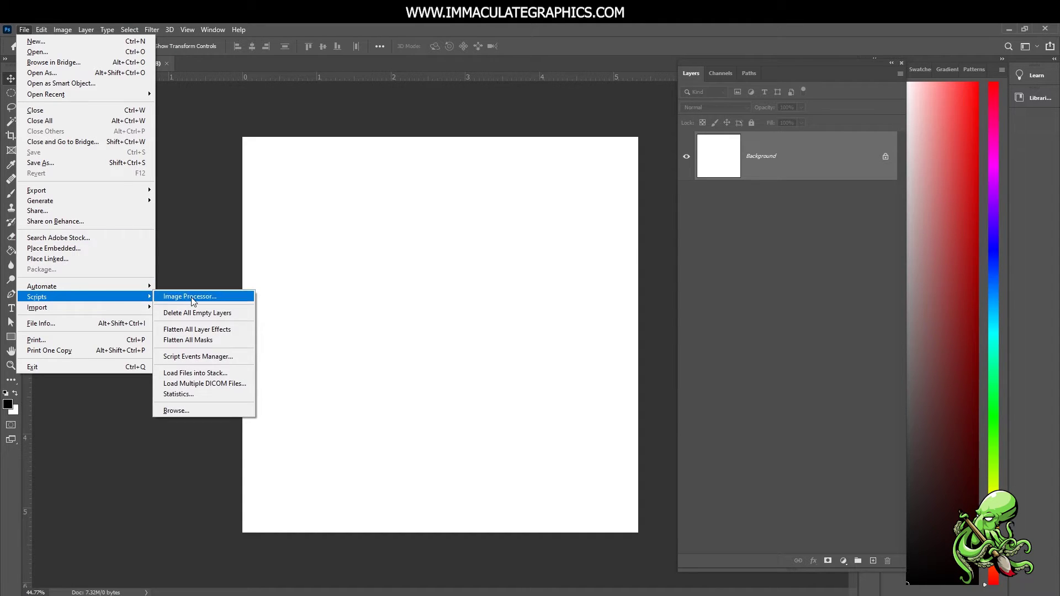
# Start Load Files into Stack and set the Use source dropdown to Folder.
pyautogui.click(208, 375)
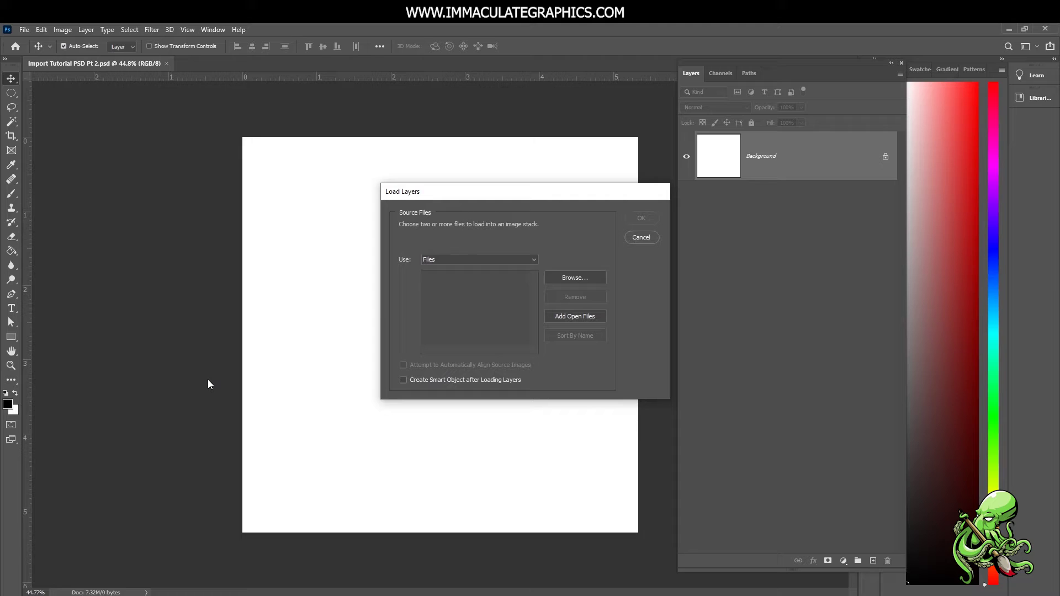
pyautogui.click(443, 260)
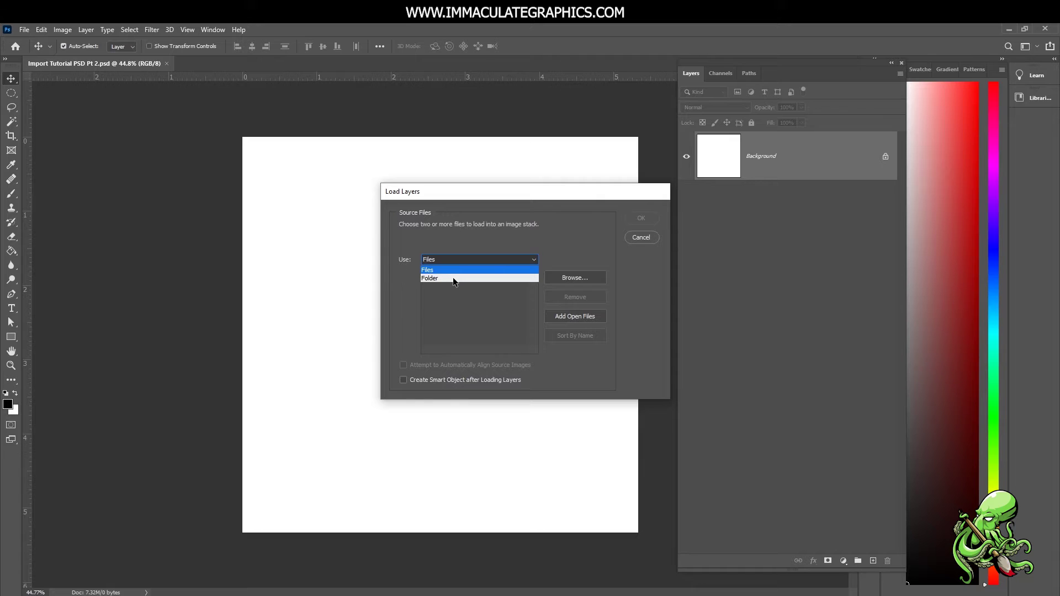
pyautogui.click(453, 279)
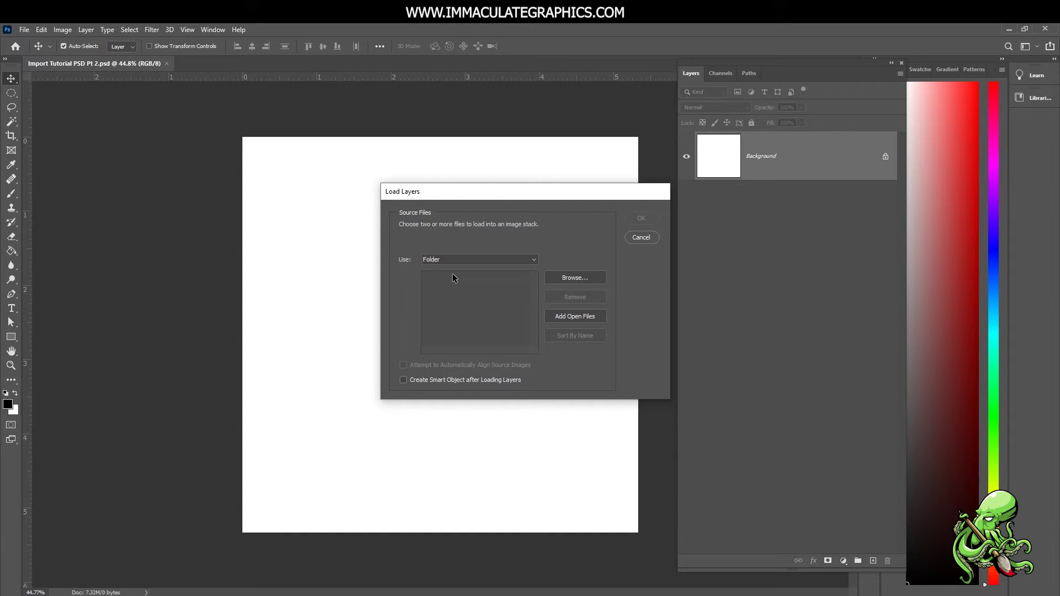
pyautogui.click(452, 260)
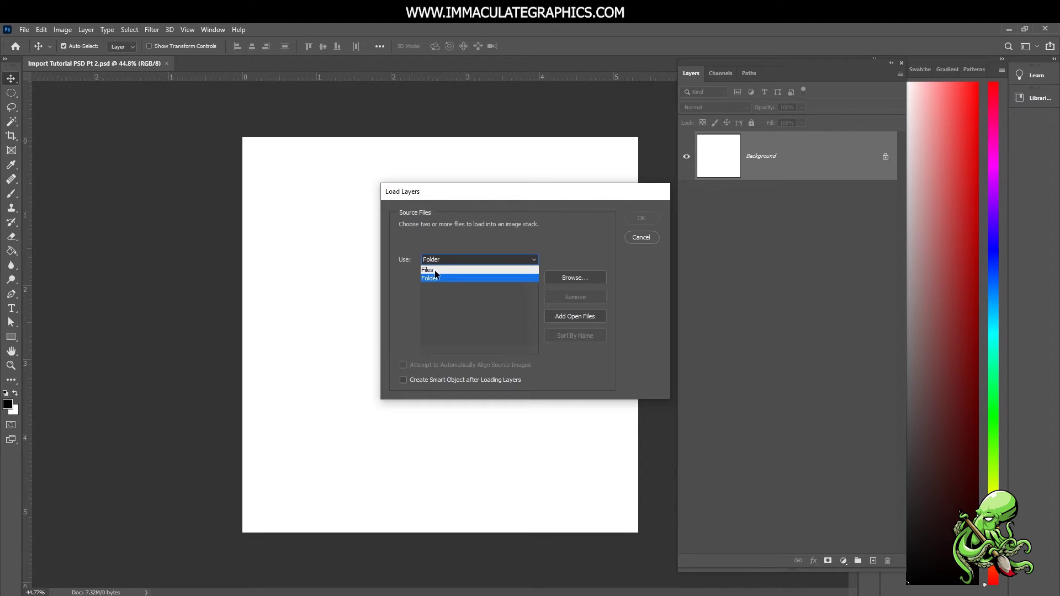
pyautogui.click(434, 270)
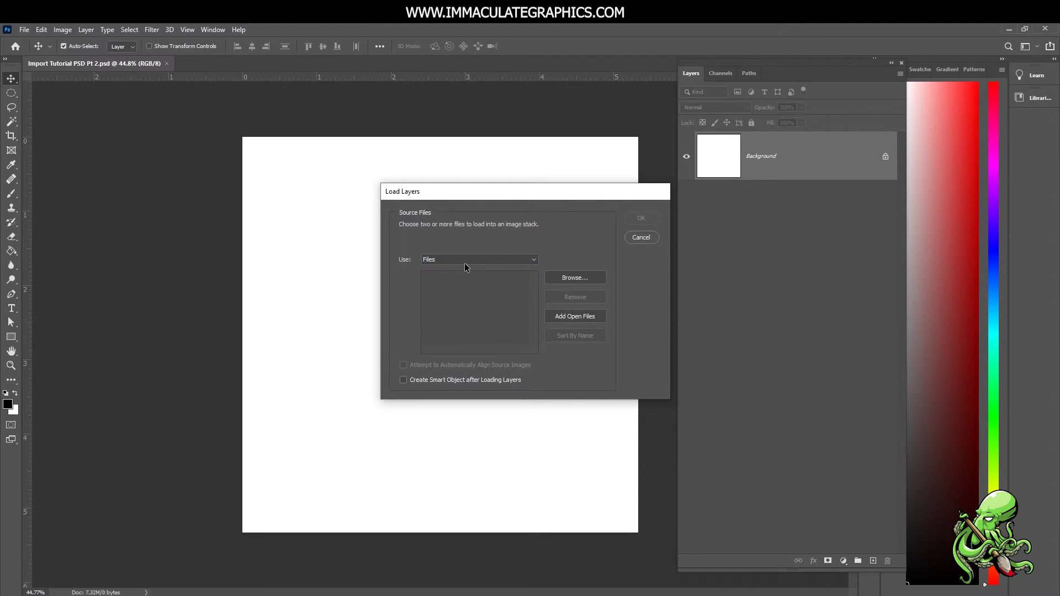
pyautogui.click(464, 260)
pyautogui.click(450, 279)
# Choose Pictures › Import Tutorial as the source folder and sort the load list by name.
pyautogui.click(578, 279)
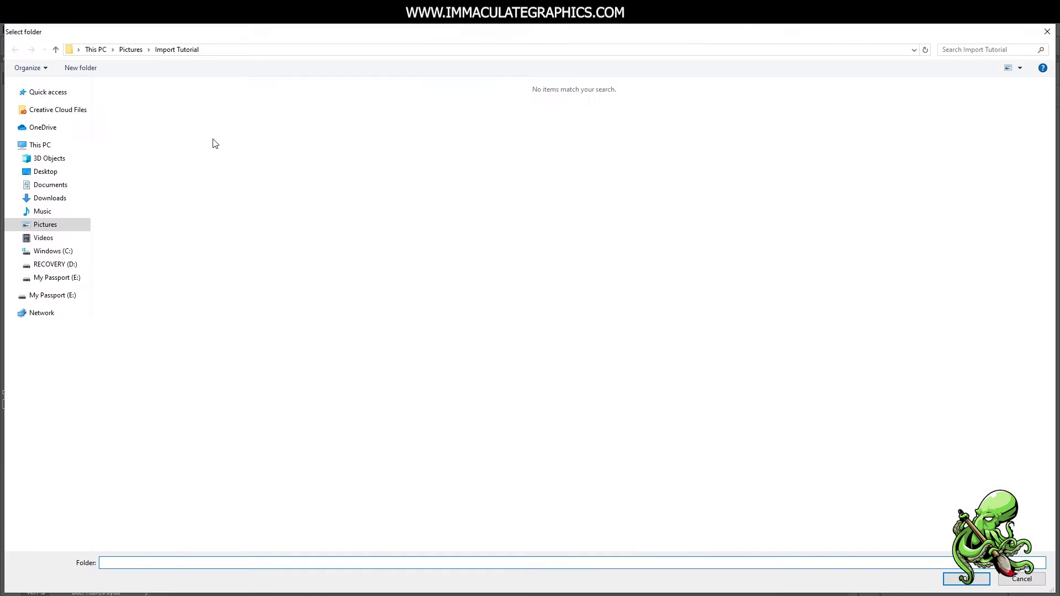
pyautogui.click(129, 51)
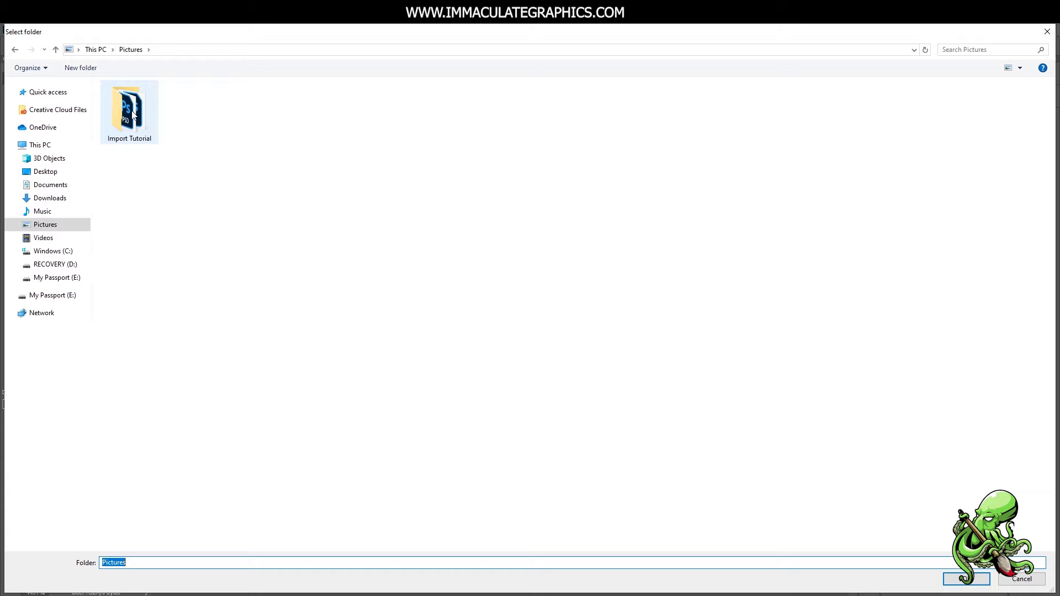
pyautogui.click(117, 121)
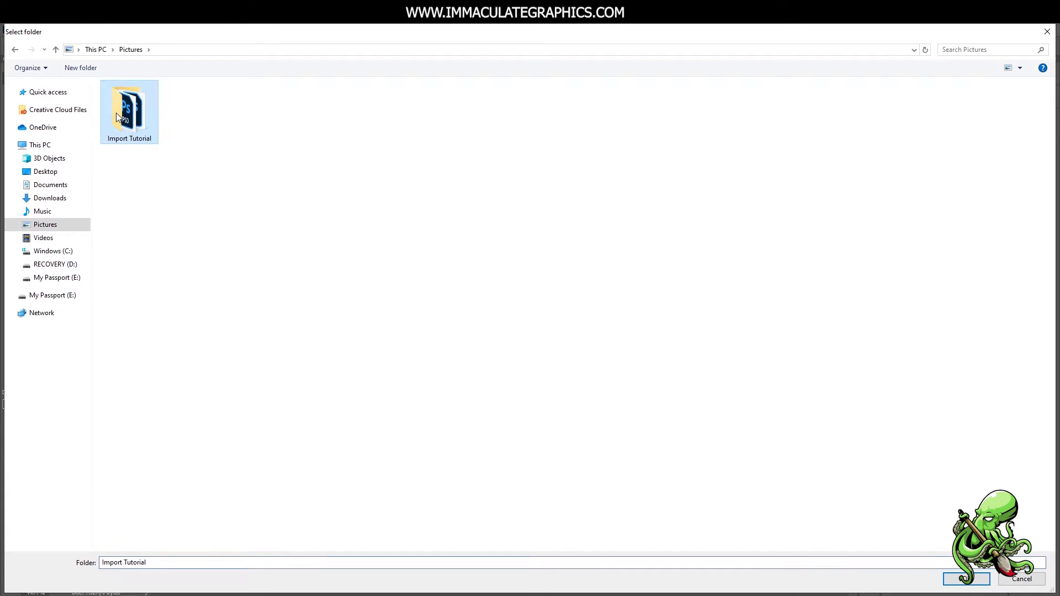
pyautogui.doubleClick(118, 122)
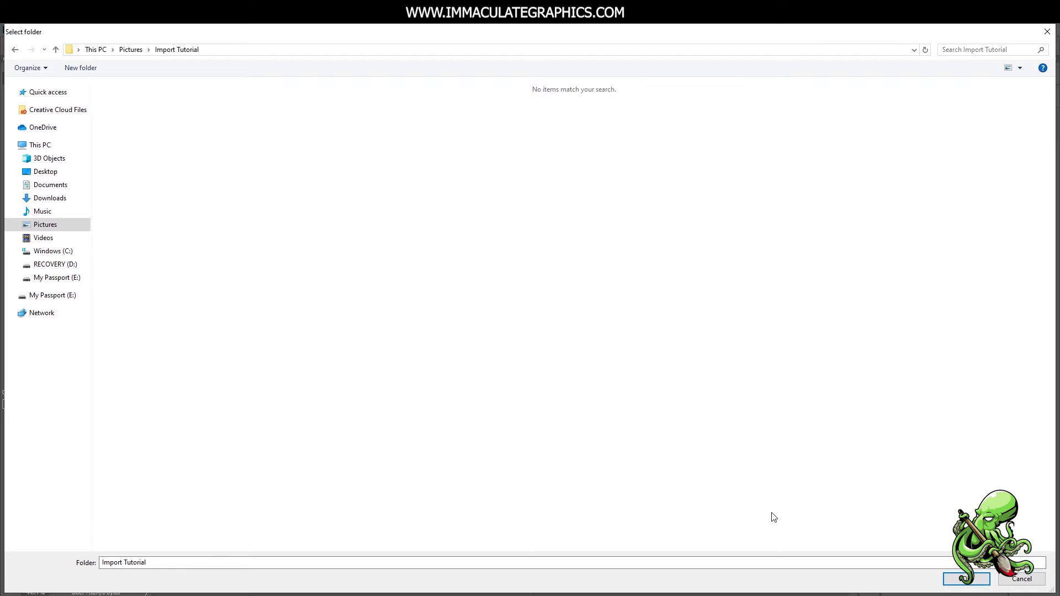
pyautogui.click(966, 579)
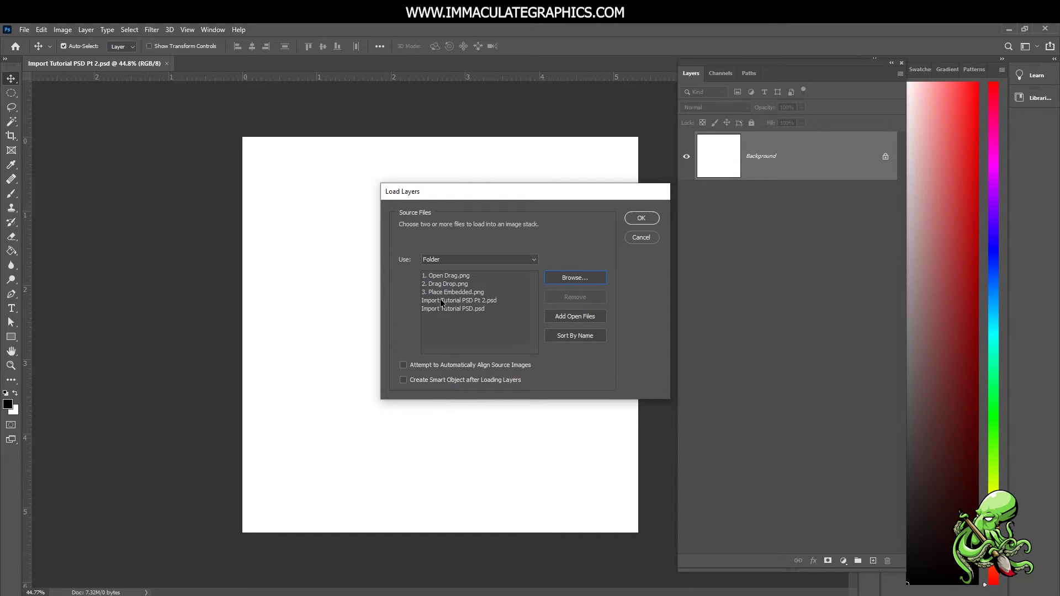
pyautogui.click(570, 337)
pyautogui.click(572, 279)
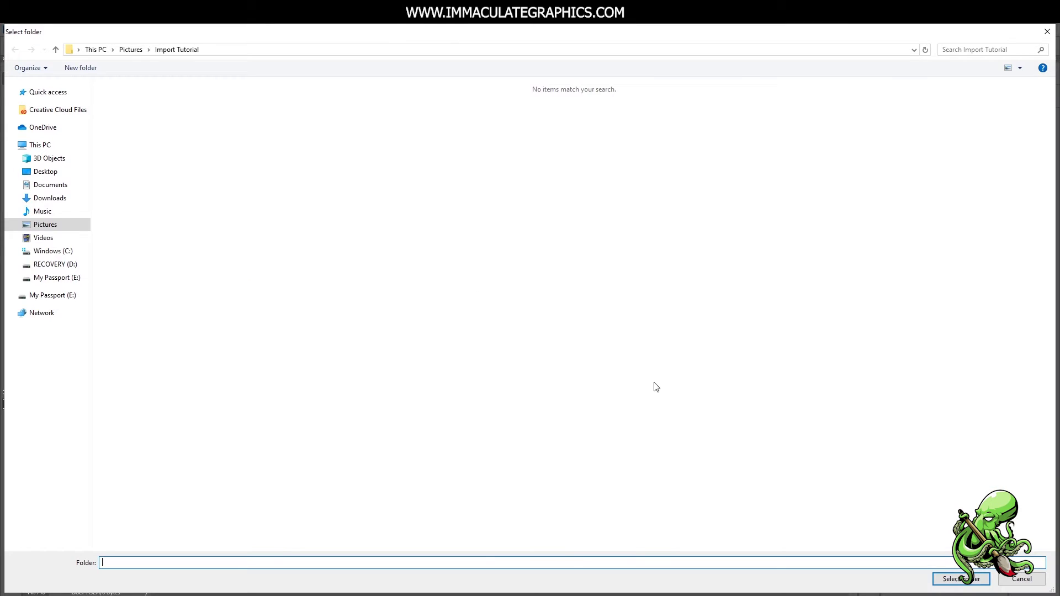
# Reconfirm the Import Tutorial folder, then remove Import Tutorial PSD.psd and Import Tutorial PSD Pt 2.psd.
pyautogui.click(961, 579)
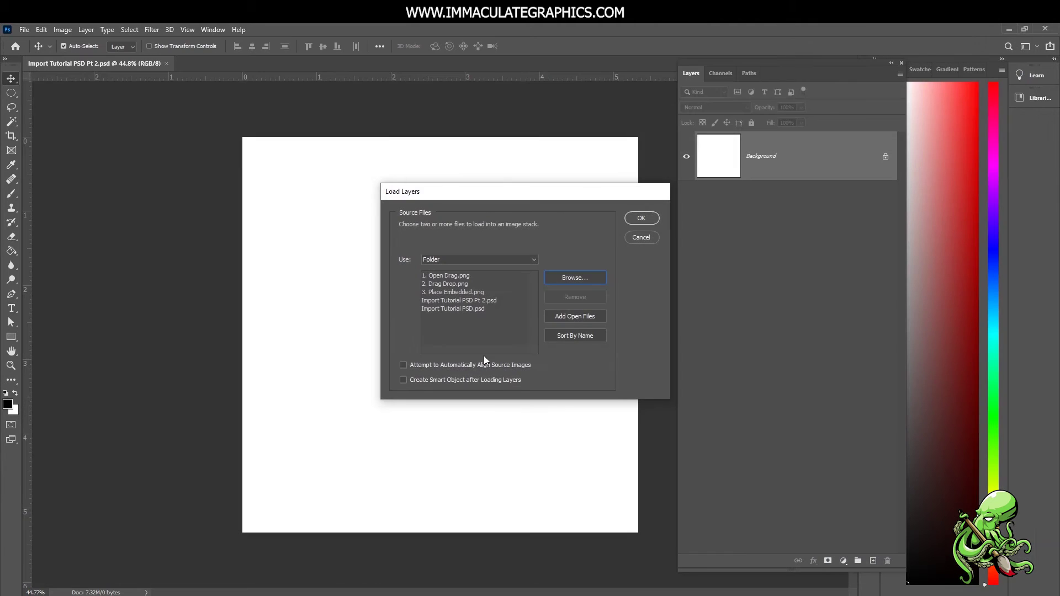
pyautogui.click(450, 309)
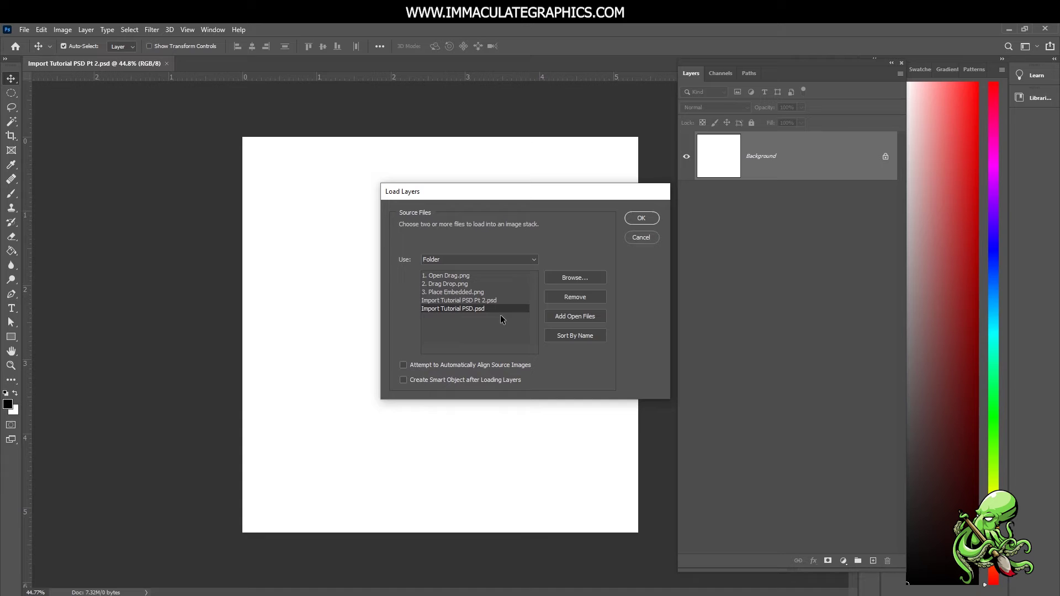
pyautogui.click(576, 297)
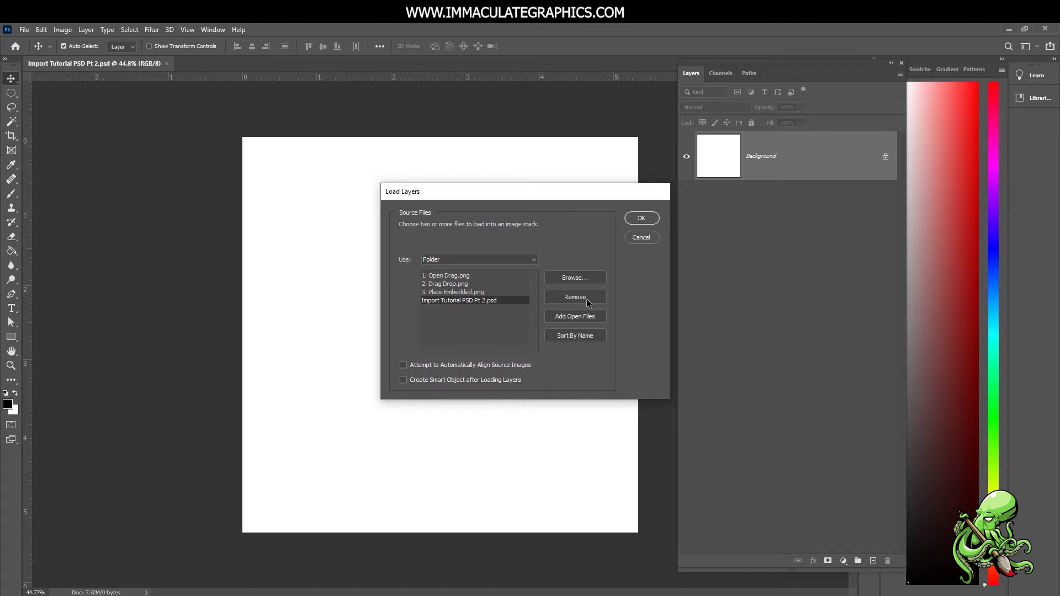
pyautogui.click(587, 299)
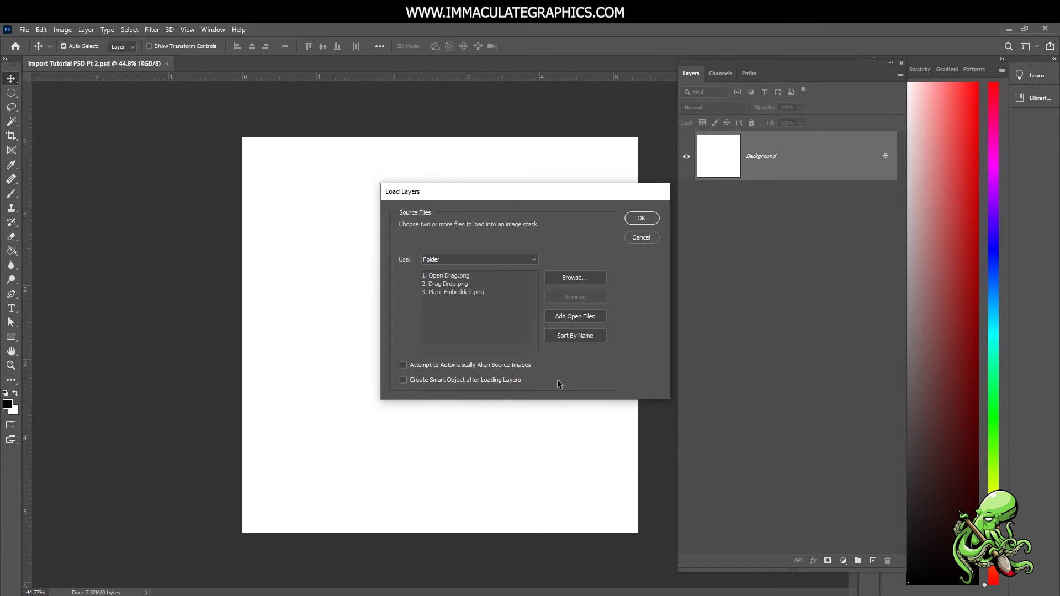
# Load the three numbered octopus PNGs as layers and dismiss the news notification.
pyautogui.click(641, 218)
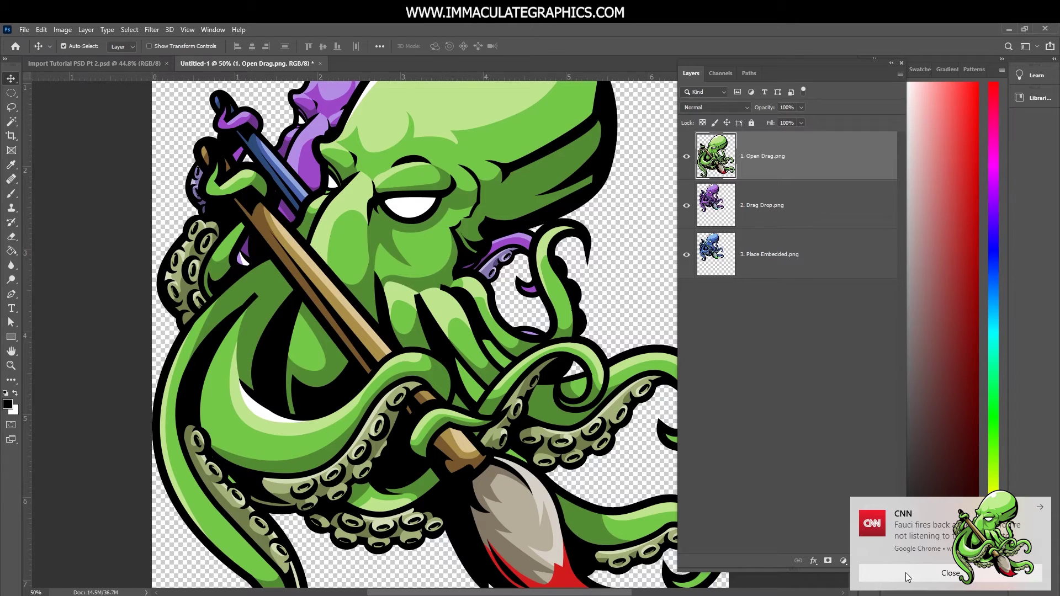
pyautogui.click(907, 577)
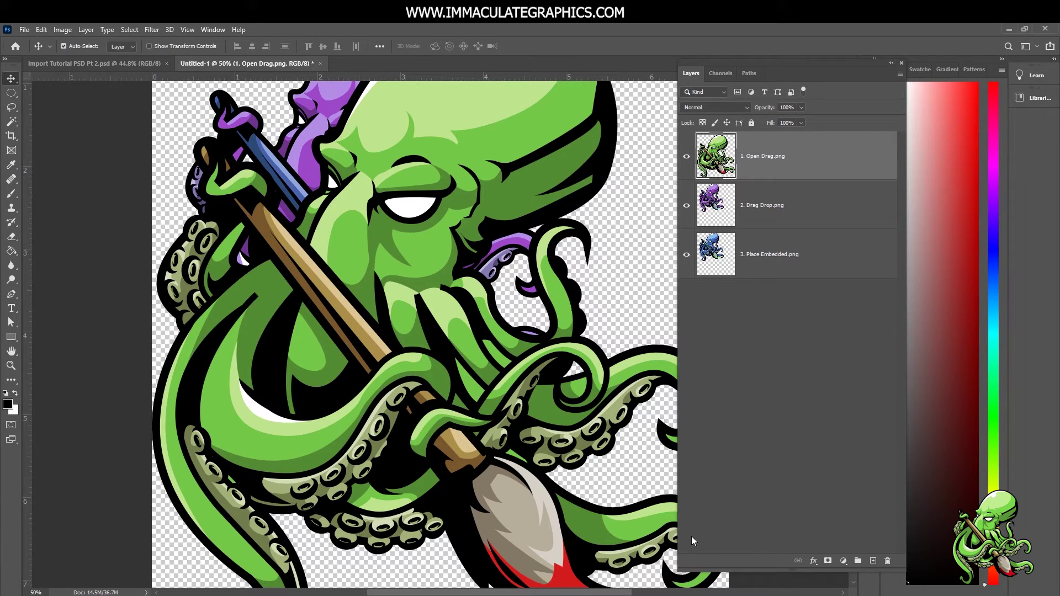
# Zoom out and drag the octopuses so the green one sits offset to the right.
pyautogui.press('alt')
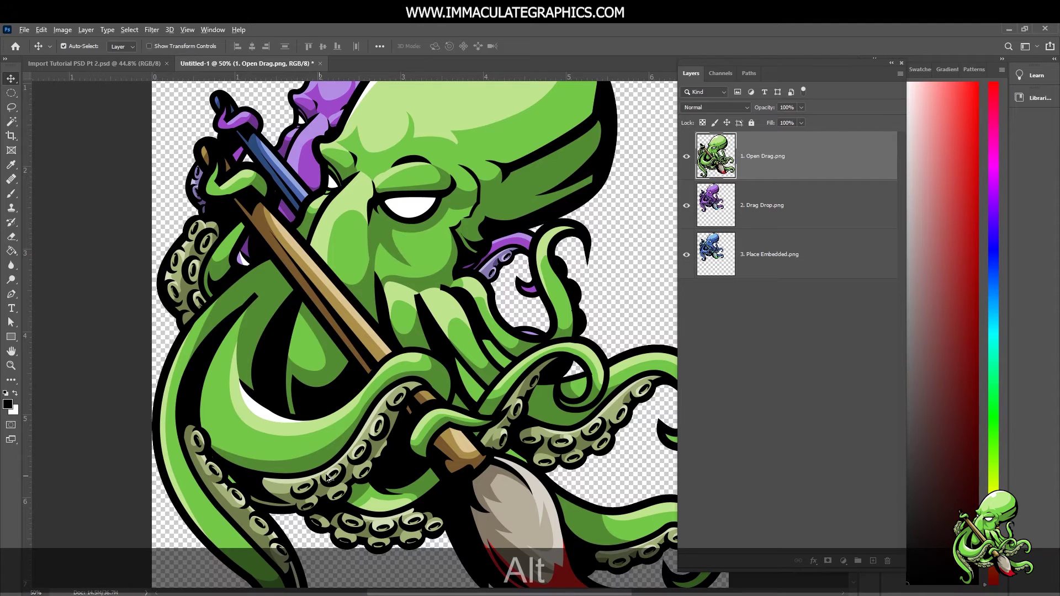
pyautogui.scroll(-3, 325, 420)
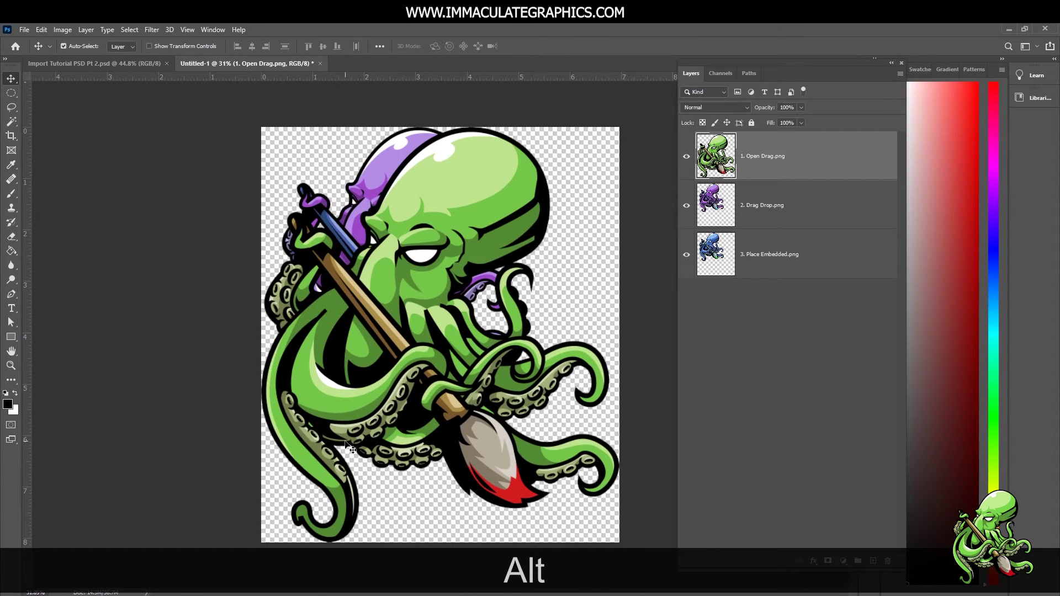
pyautogui.click(226, 405)
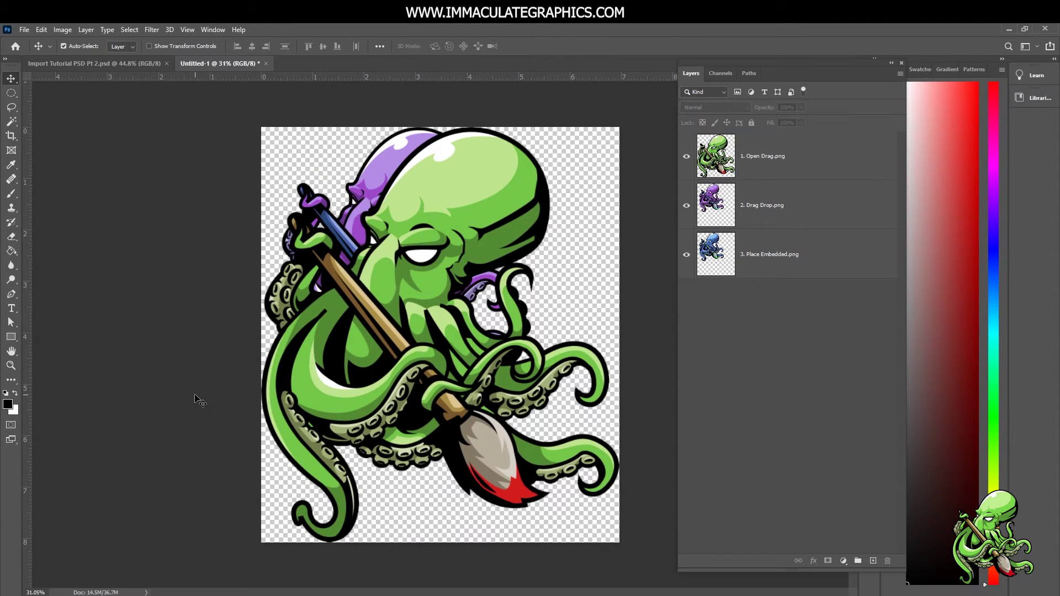
pyautogui.moveTo(226, 185); pyautogui.dragTo(519, 454)
pyautogui.moveTo(370, 324)
pyautogui.mouseDown()
pyautogui.moveTo(419, 349)
pyautogui.moveTo(369, 315)
pyautogui.mouseUp()
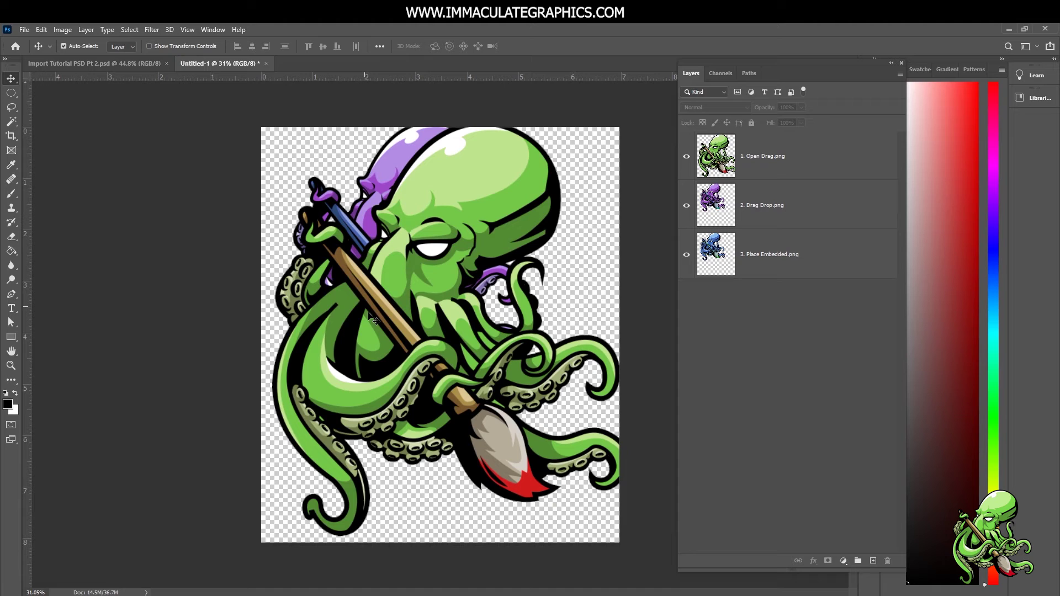
pyautogui.moveTo(371, 318); pyautogui.dragTo(328, 321)
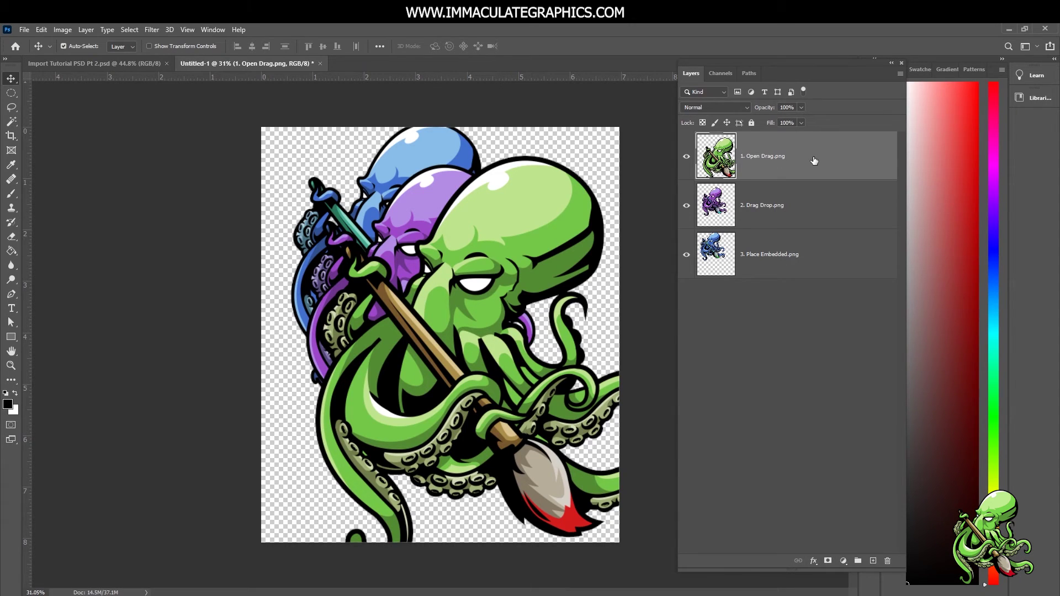
# Undo the last two moves and select all three octopus layers.
pyautogui.keyDown('shift'); pyautogui.click(828, 265); pyautogui.keyUp('shift')
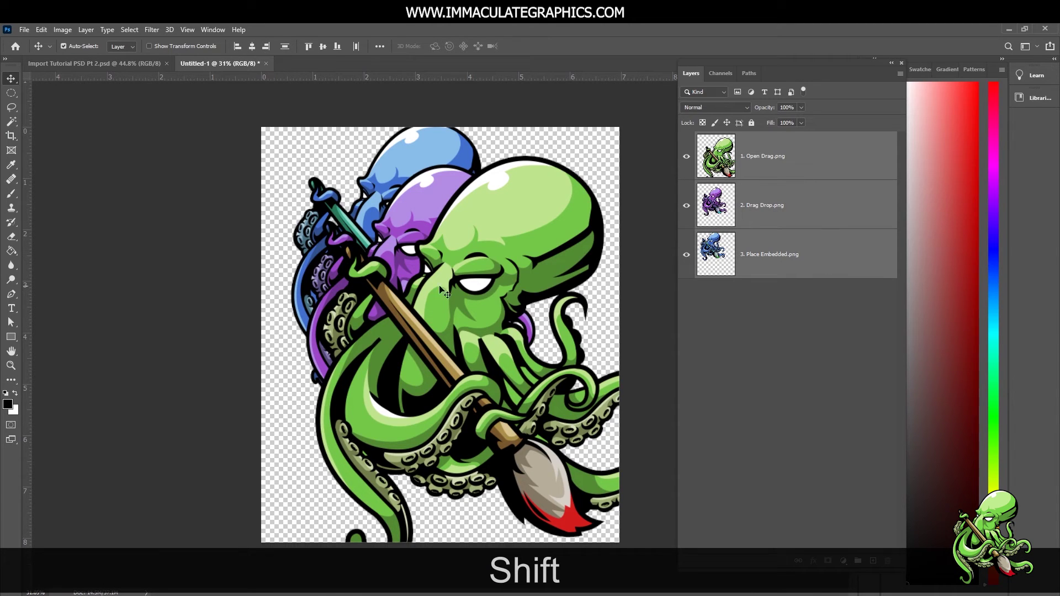
pyautogui.click(644, 371)
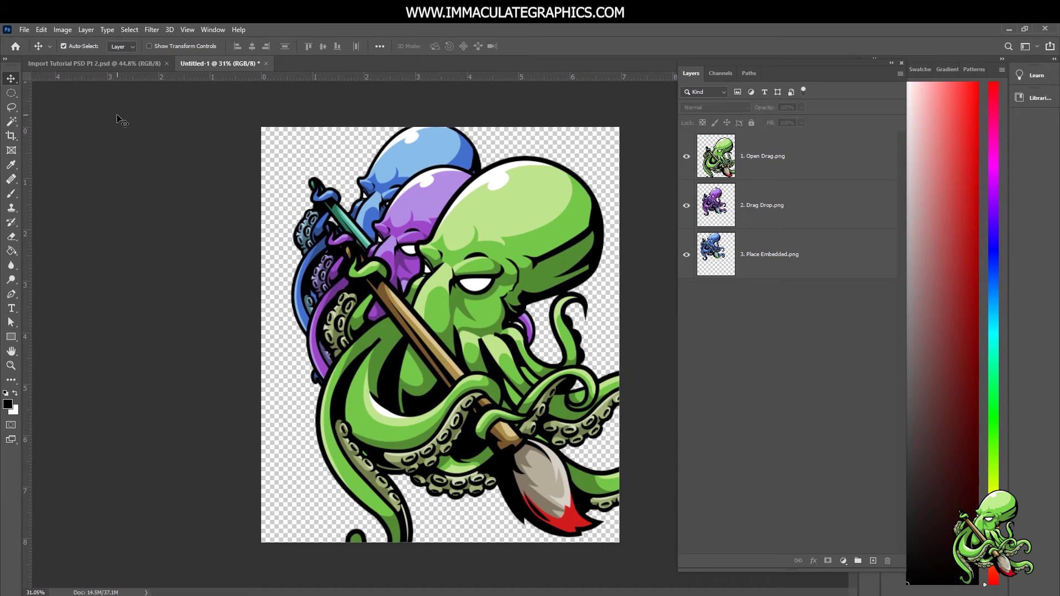
pyautogui.moveTo(117, 116); pyautogui.dragTo(562, 477)
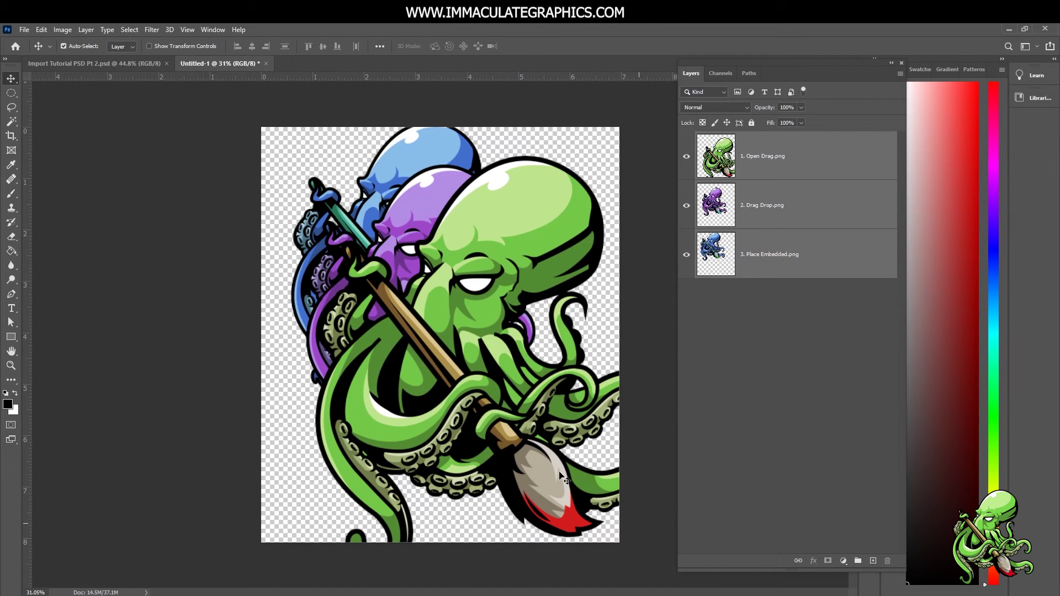
pyautogui.hotkey('ctrl', 'z')
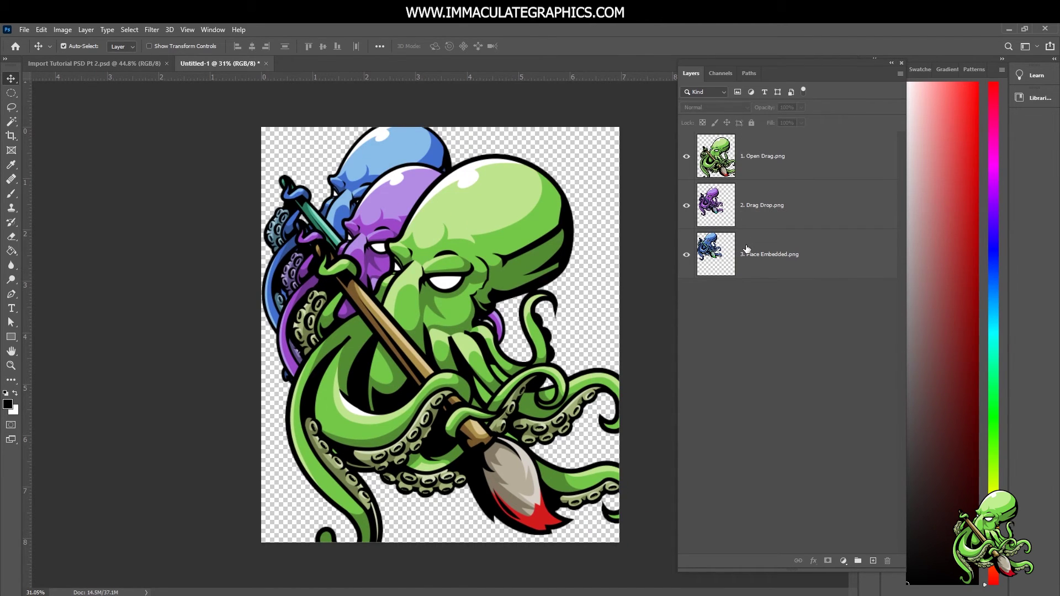
pyautogui.hotkey('ctrl', 'z')
pyautogui.keyDown('shift'); pyautogui.click(807, 267); pyautogui.keyUp('shift')
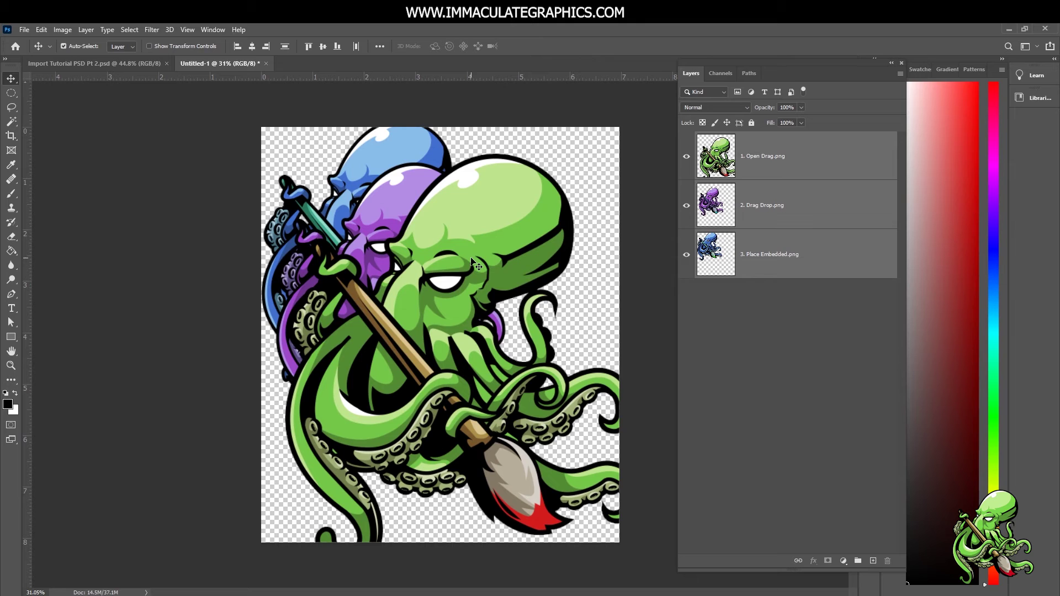
# Move the three octopus layers into Import Tutorial PSD Pt 2.psd, scale to 54.29% and centre them.
pyautogui.moveTo(490, 256); pyautogui.dragTo(462, 314)
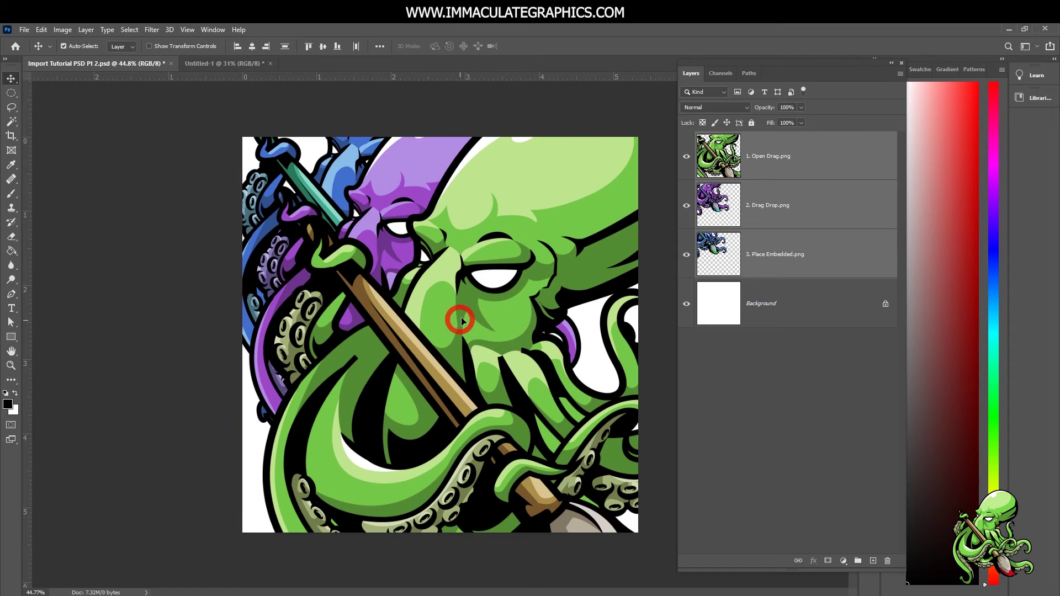
pyautogui.press('ctrl')
pyautogui.hotkey('ctrl', 't')
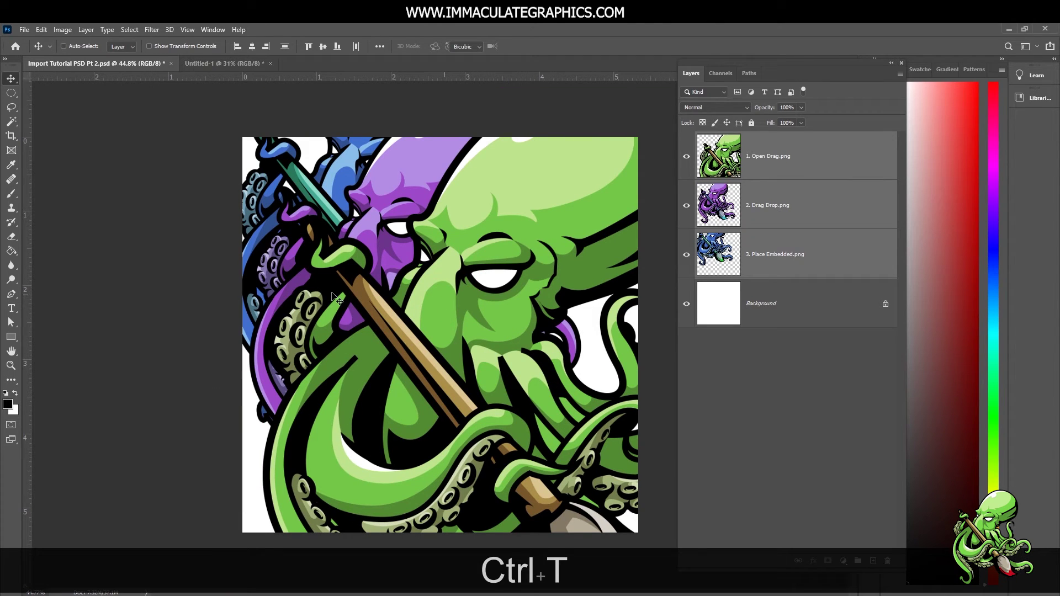
pyautogui.press('alt')
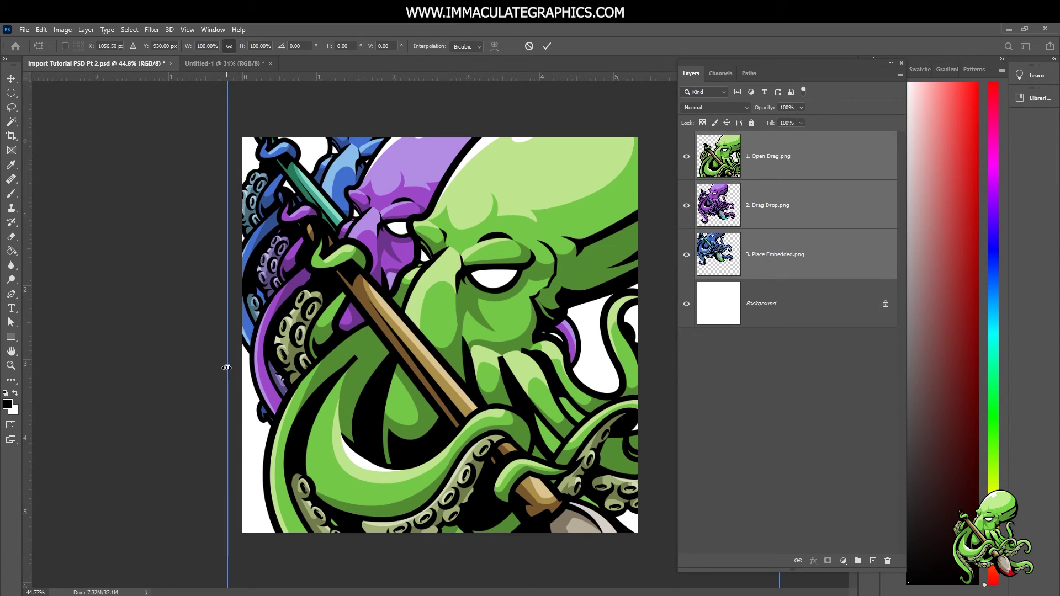
pyautogui.moveTo(226, 367); pyautogui.dragTo(480, 303)
pyautogui.moveTo(494, 328); pyautogui.dragTo(326, 302)
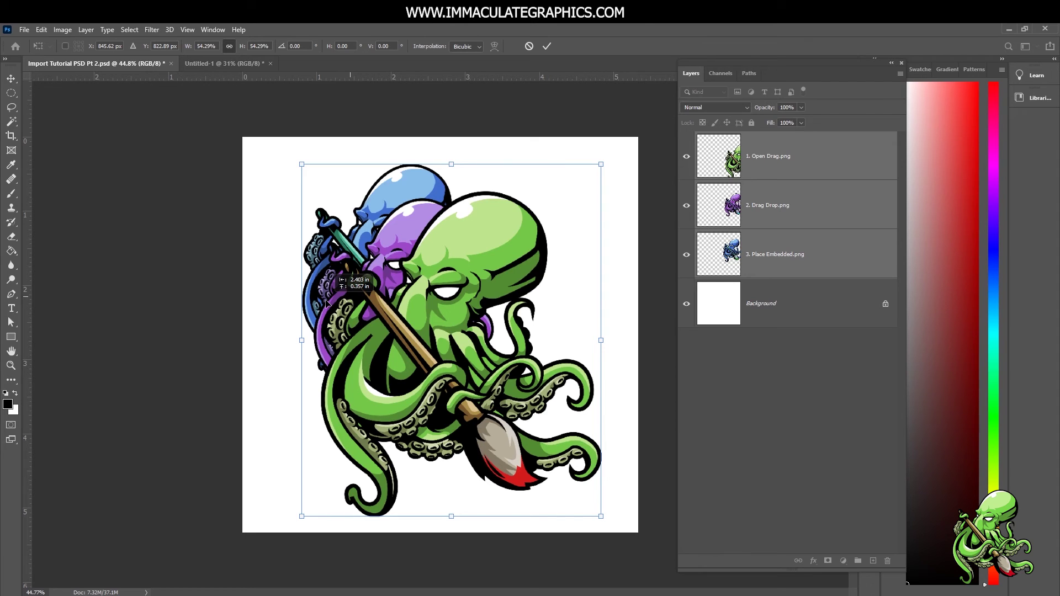
pyautogui.moveTo(327, 302); pyautogui.dragTo(316, 289)
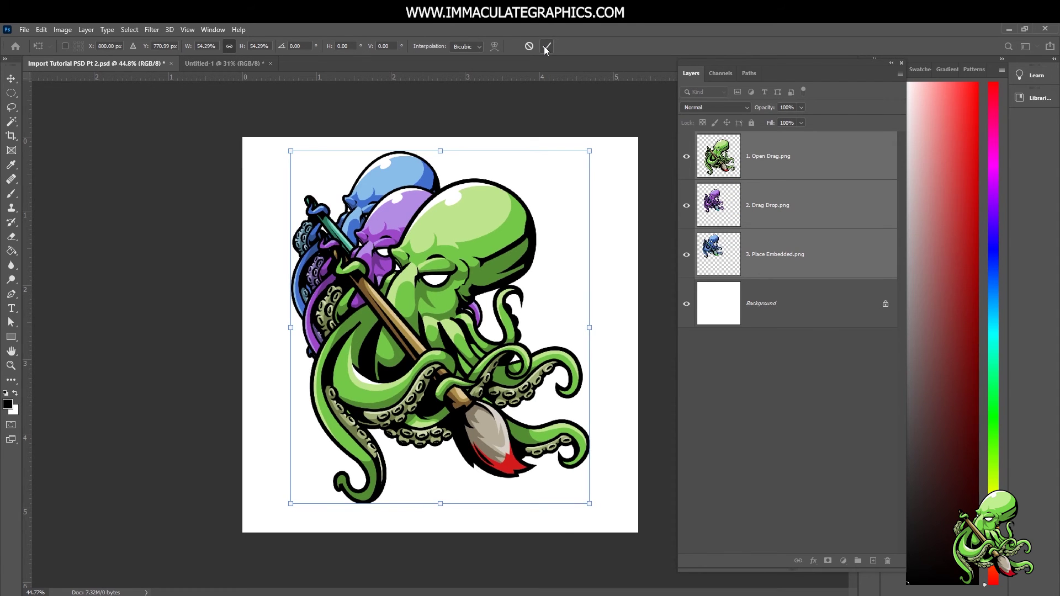
# Commit the scale, then nudge the green octopus down and right, purple up-left, blue left.
pyautogui.click(546, 47)
pyautogui.click(266, 199)
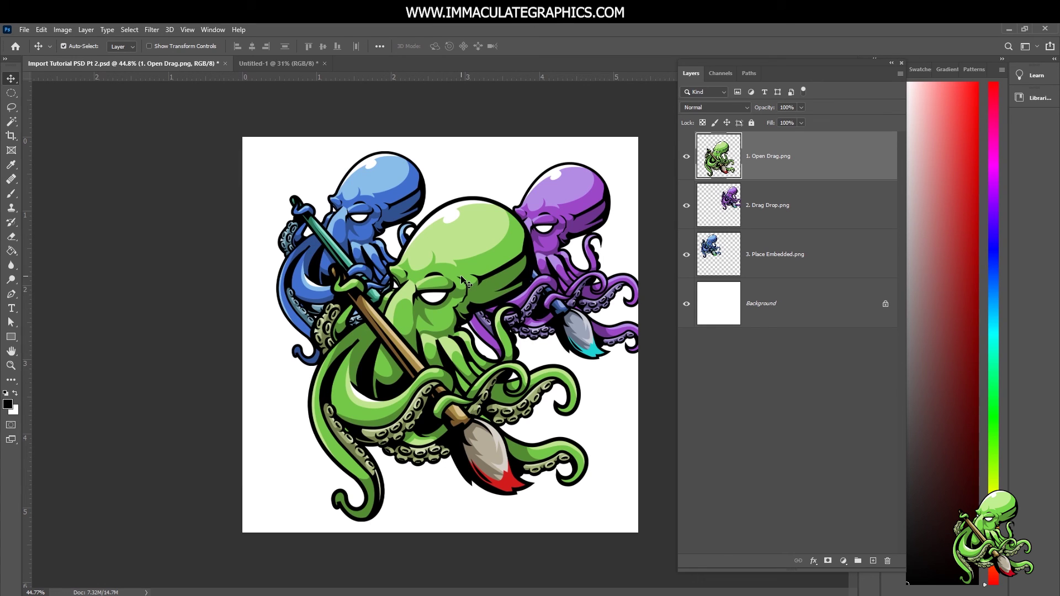
pyautogui.moveTo(482, 283); pyautogui.dragTo(484, 295)
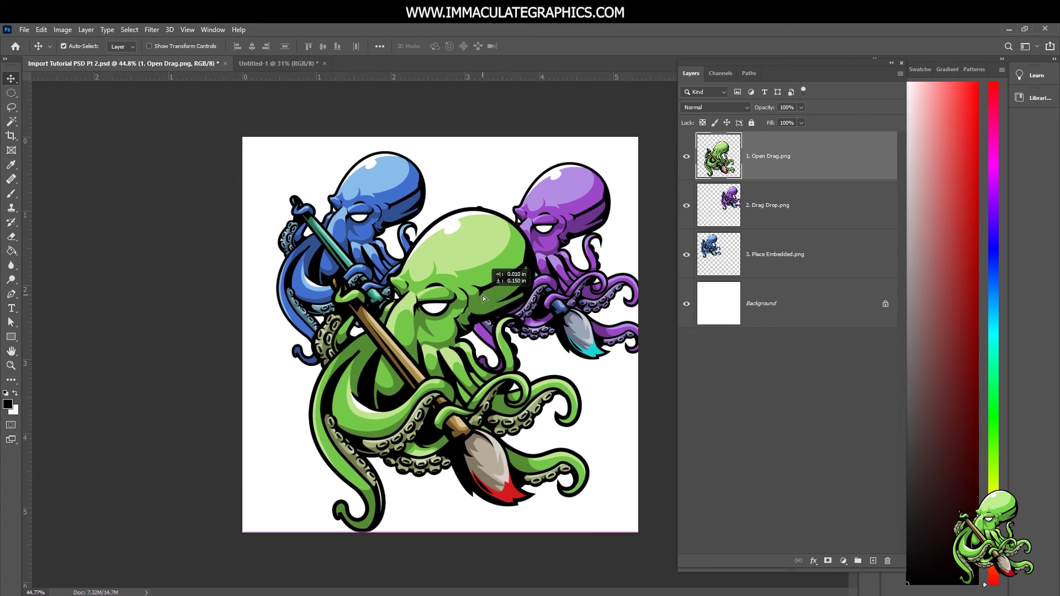
pyautogui.moveTo(590, 202); pyautogui.dragTo(567, 195)
pyautogui.moveTo(350, 200); pyautogui.dragTo(338, 203)
pyautogui.moveTo(453, 259); pyautogui.dragTo(486, 260)
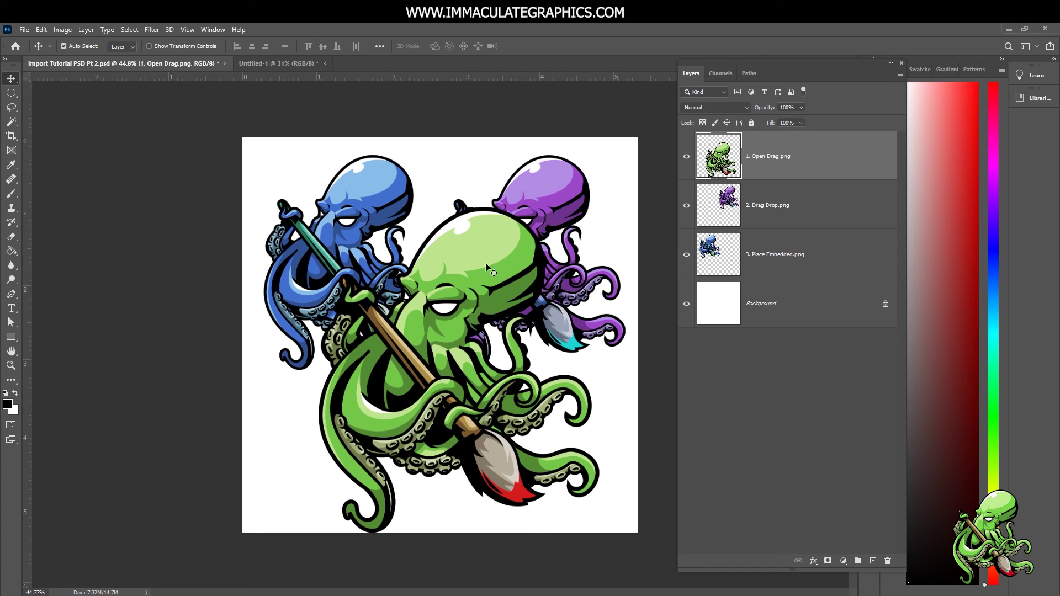